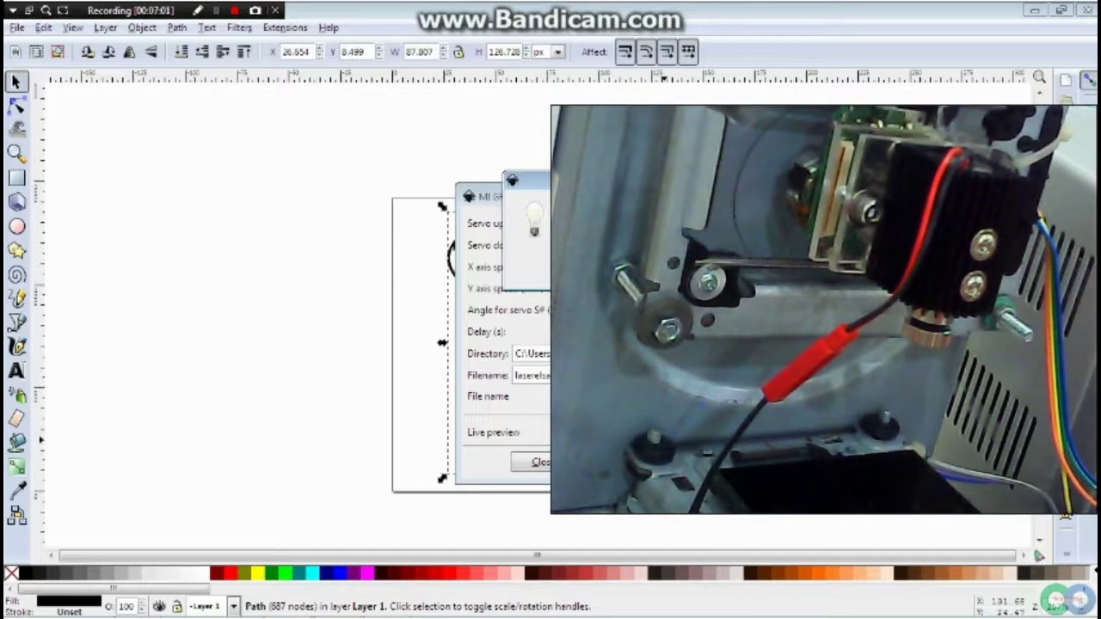
Close the MI GRBL Z-axis extension dialog and switch to Universal Gcode Sender
{"action": "left_click", "coordinate": [215, 10]}
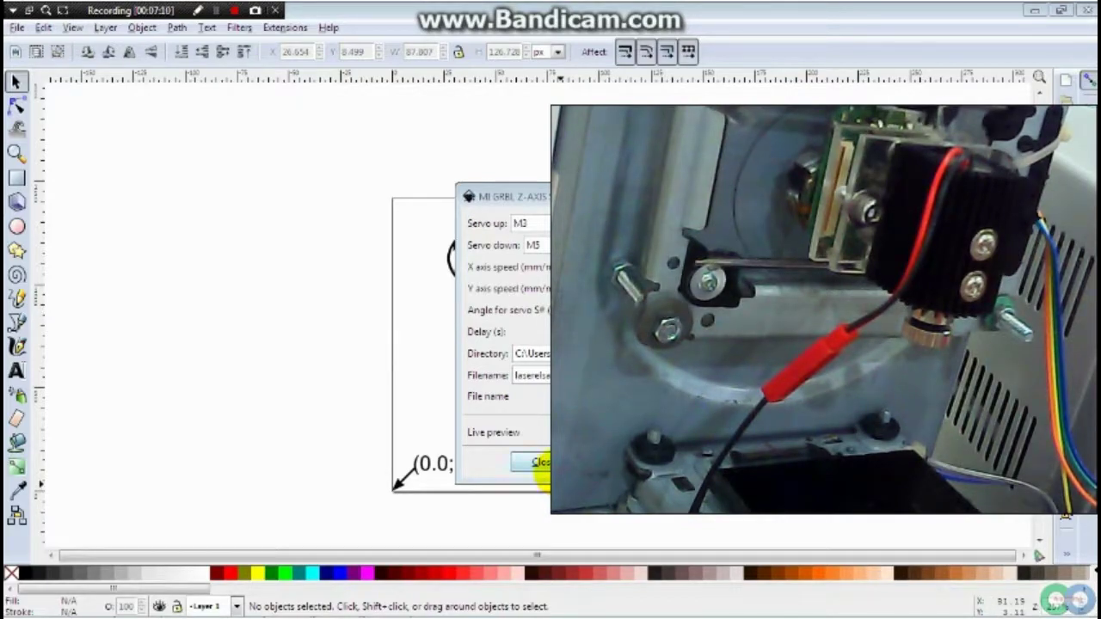
{"action": "left_click", "coordinate": [541, 463]}
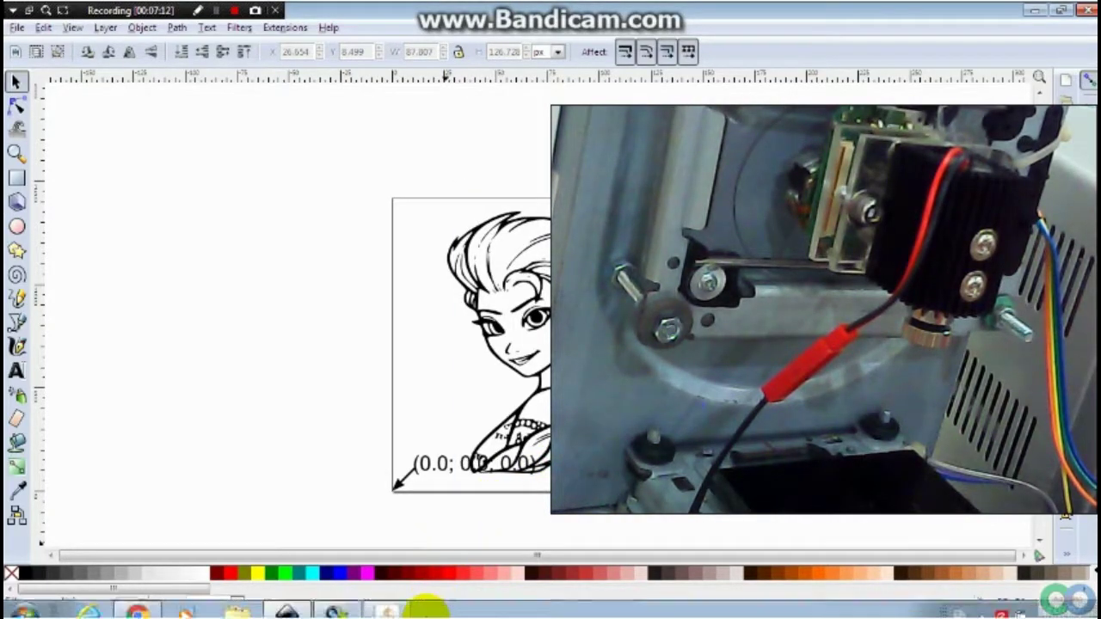
{"action": "left_click", "coordinate": [343, 602]}
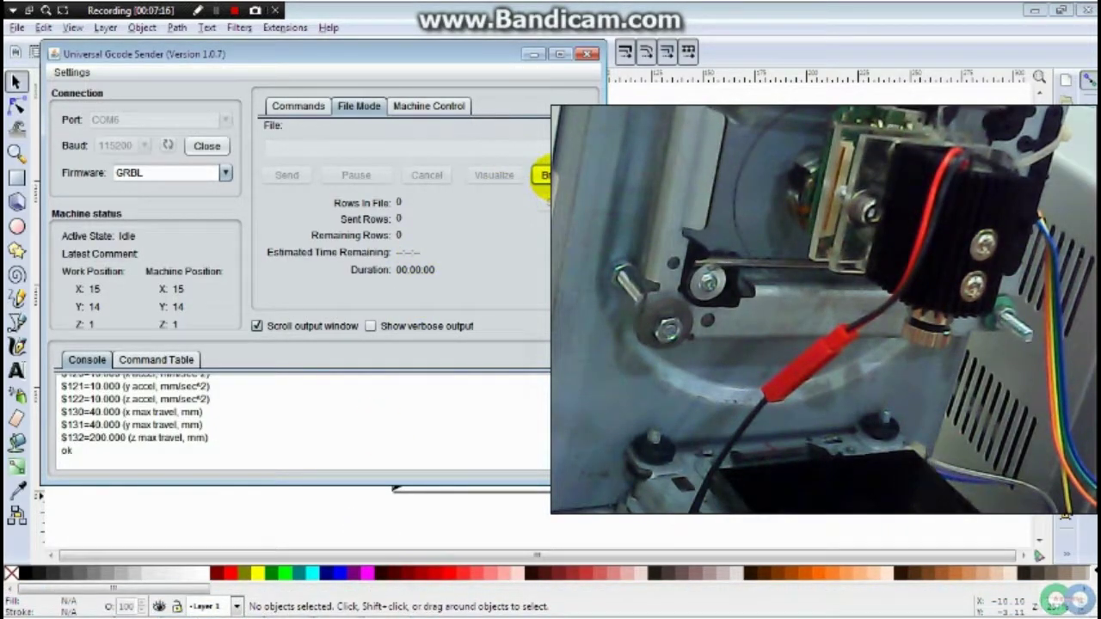
Load the G-code file laserelsa_0001.gcode from the Downloads folder for sending
{"action": "left_click", "coordinate": [543, 175]}
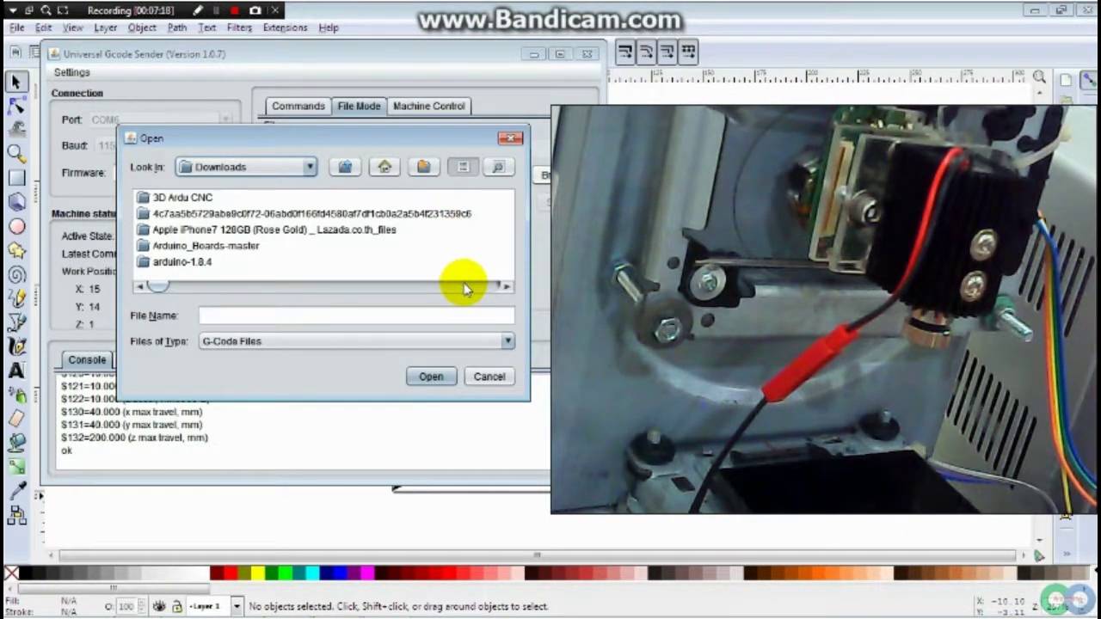
{"action": "left_click", "coordinate": [464, 286]}
{"action": "left_click", "coordinate": [464, 286]}
{"action": "left_click", "coordinate": [464, 287]}
{"action": "left_click", "coordinate": [464, 287]}
{"action": "left_click", "coordinate": [463, 286]}
{"action": "left_click", "coordinate": [463, 286]}
{"action": "left_click", "coordinate": [463, 286]}
{"action": "left_click", "coordinate": [464, 286]}
{"action": "left_click", "coordinate": [463, 286]}
{"action": "left_click", "coordinate": [212, 292]}
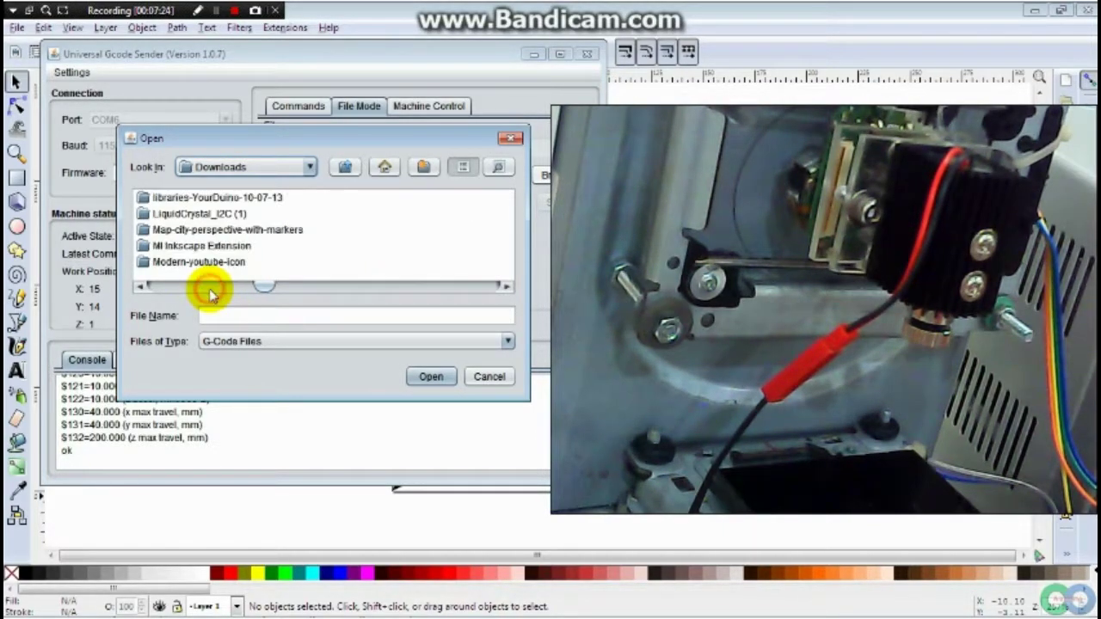
{"action": "left_click", "coordinate": [383, 286]}
{"action": "left_click", "coordinate": [383, 286]}
{"action": "left_click", "coordinate": [383, 287]}
{"action": "left_click", "coordinate": [382, 286]}
{"action": "left_click", "coordinate": [382, 286]}
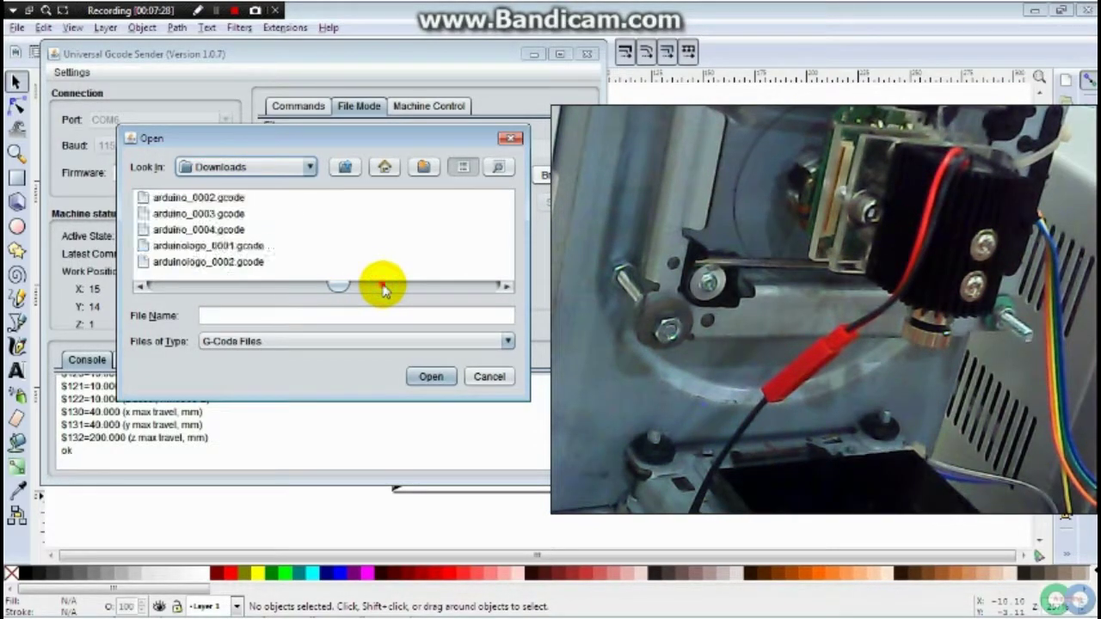
{"action": "left_click", "coordinate": [385, 286]}
{"action": "left_click", "coordinate": [422, 285]}
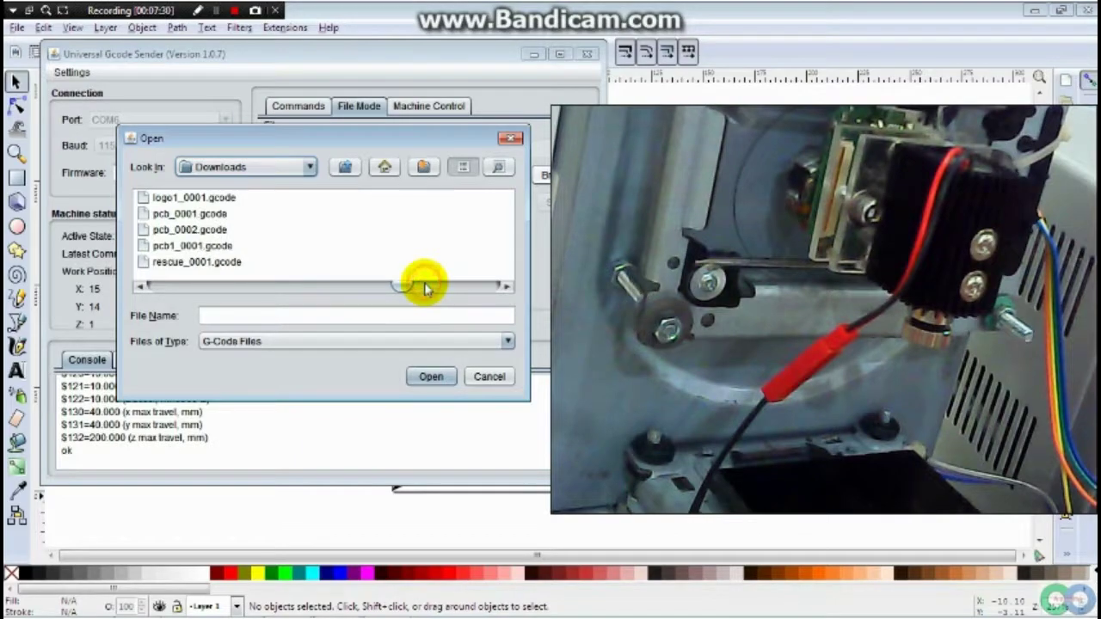
{"action": "left_click", "coordinate": [368, 288]}
{"action": "left_click", "coordinate": [368, 288]}
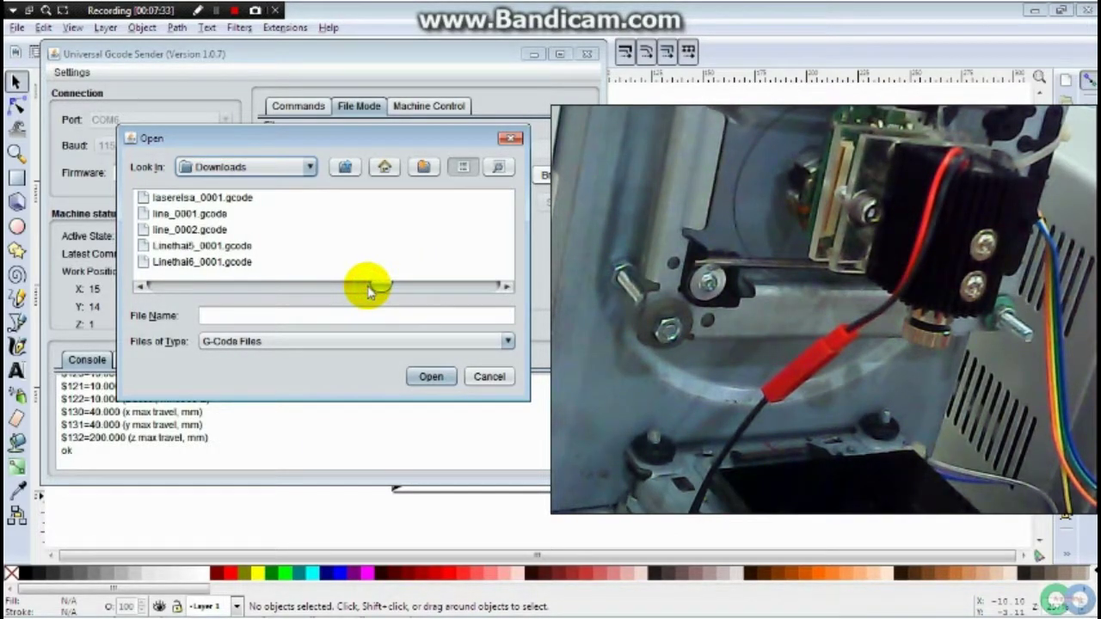
{"action": "left_click", "coordinate": [176, 198]}
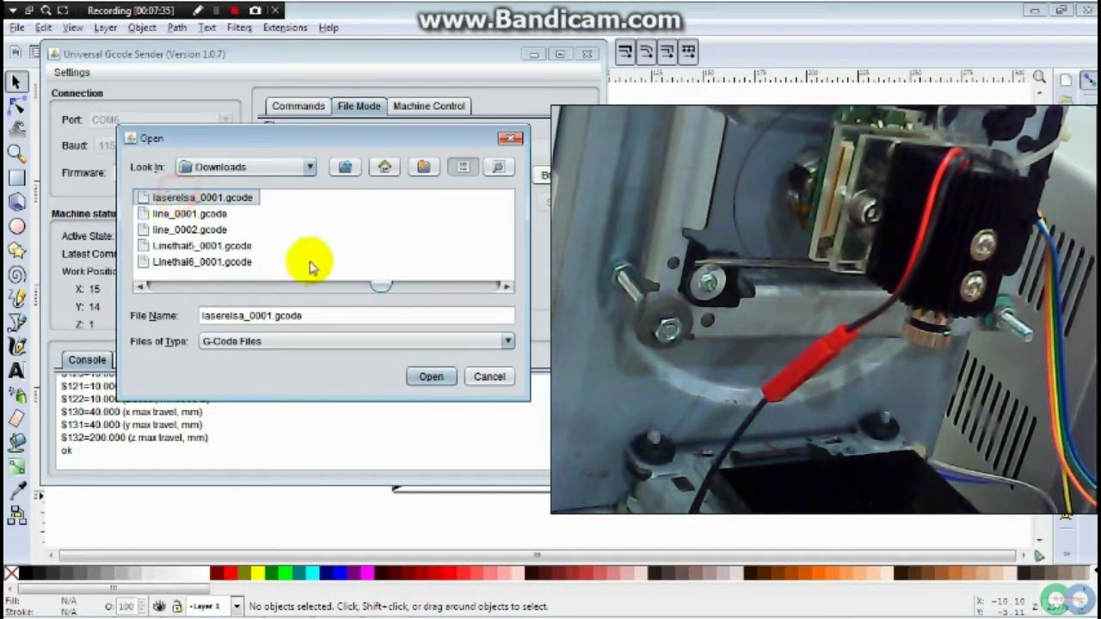
{"action": "left_click", "coordinate": [428, 377]}
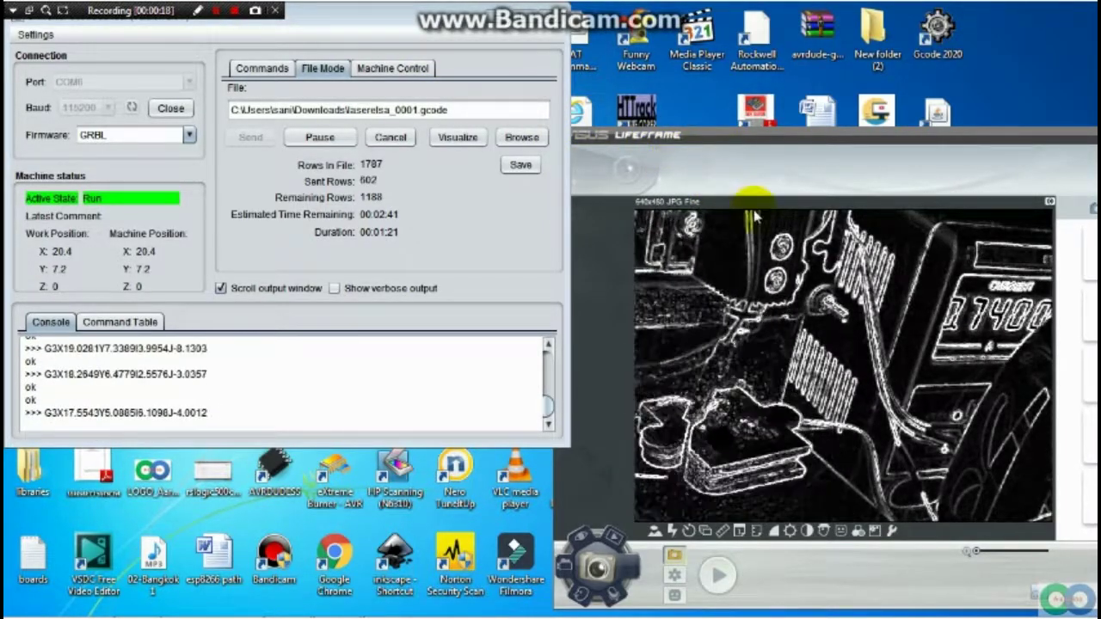
Try the high-contrast black-and-white and purple filters on the LifeFrame webcam preview, and return to the edge-outline filter
{"action": "left_click", "coordinate": [857, 531]}
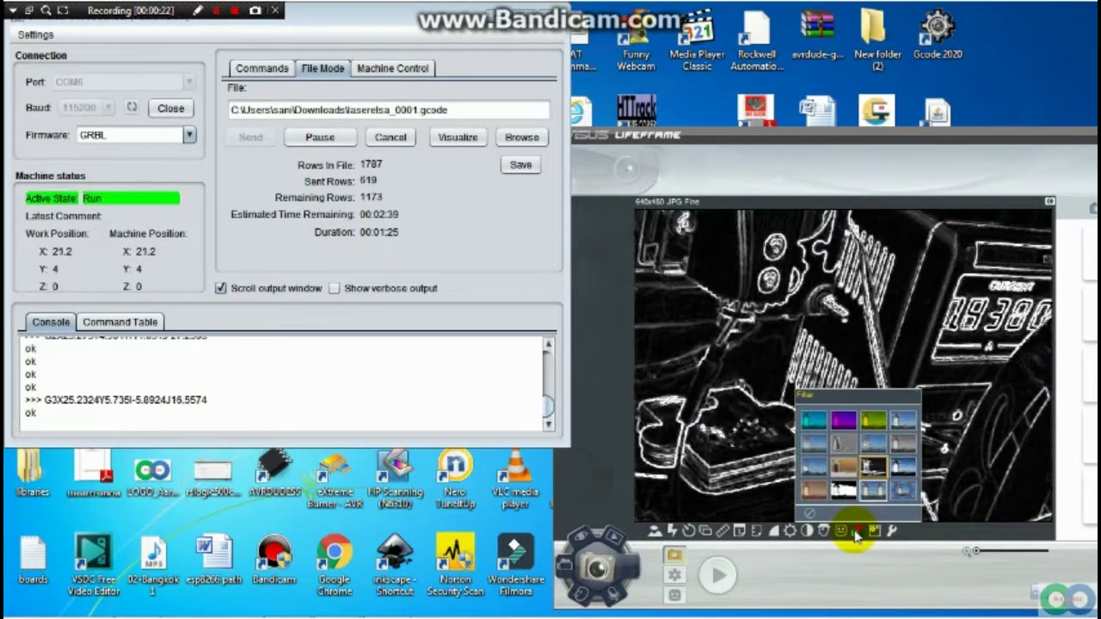
{"action": "left_click", "coordinate": [845, 494]}
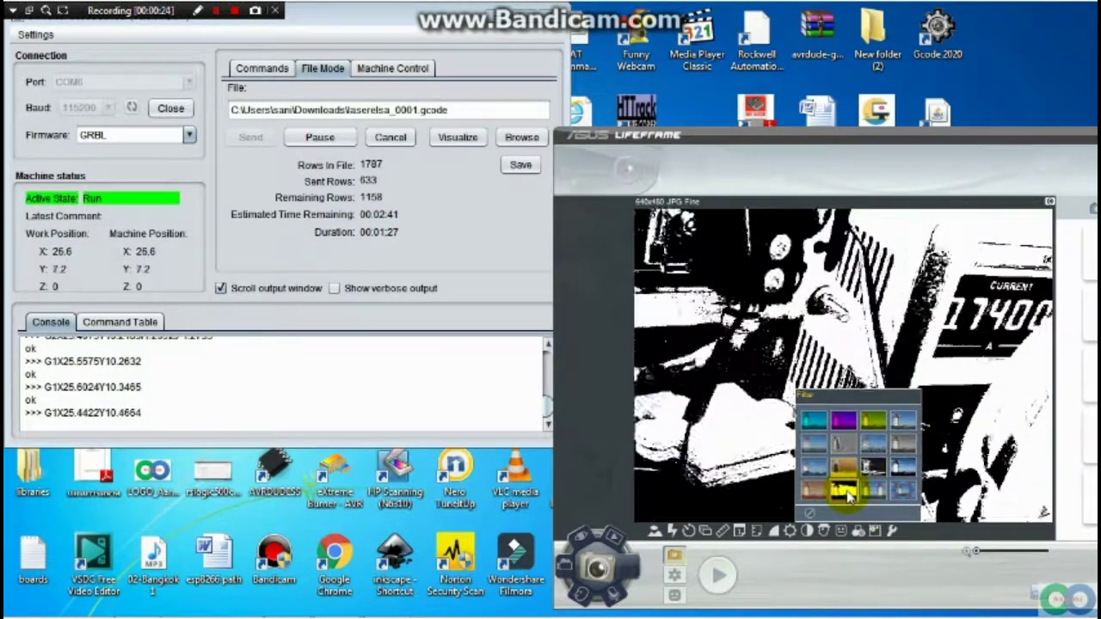
{"action": "left_click", "coordinate": [869, 471]}
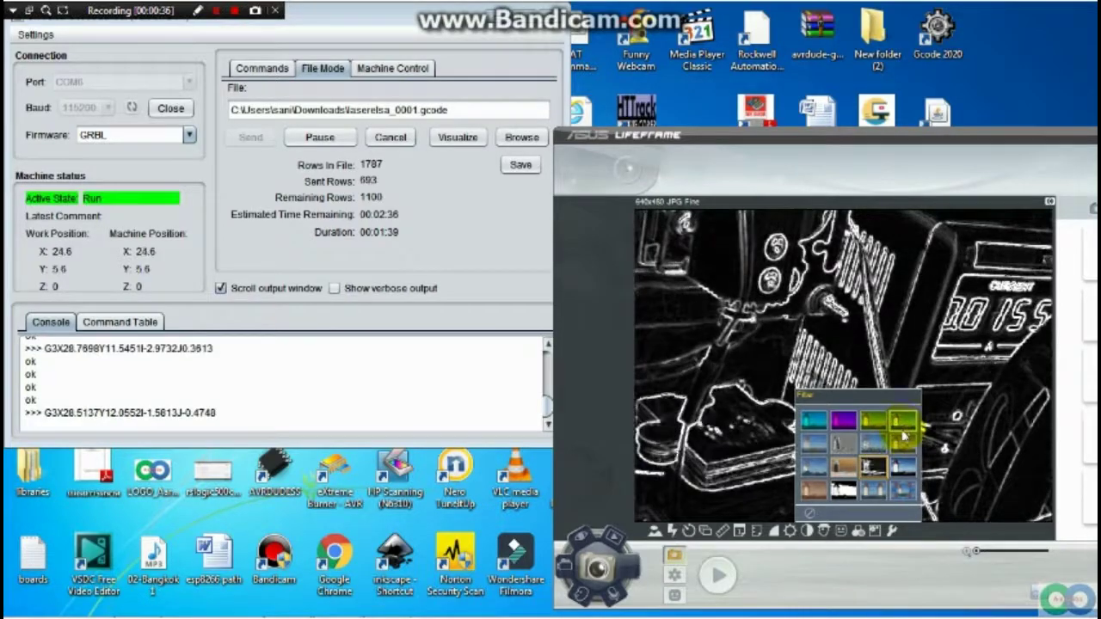
{"action": "left_click", "coordinate": [843, 420]}
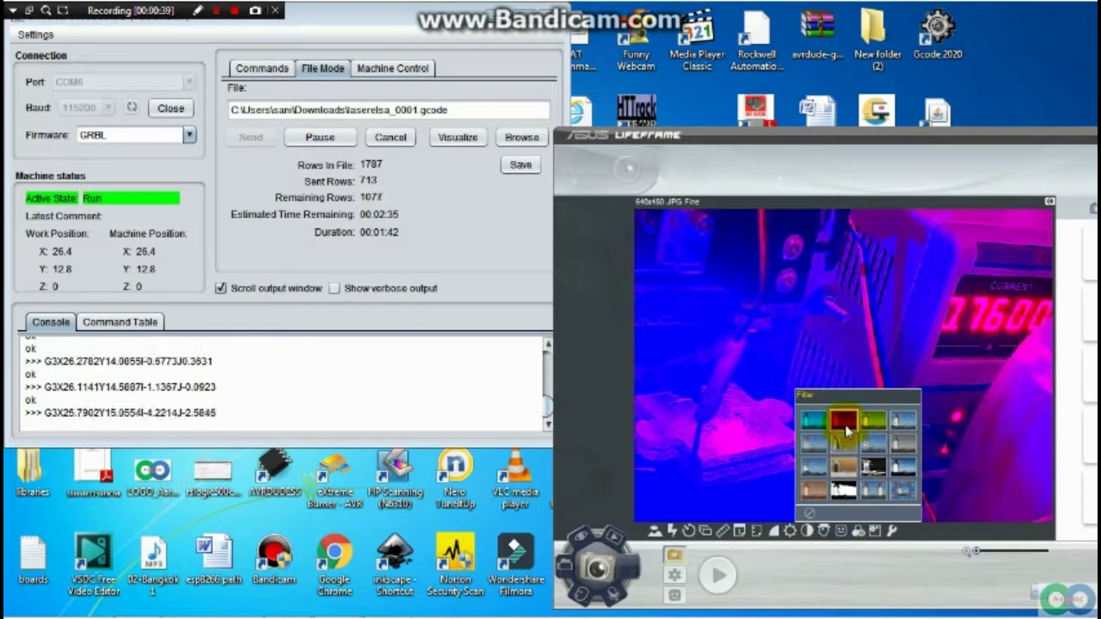
{"action": "left_click", "coordinate": [873, 467]}
{"action": "left_click", "coordinate": [875, 475]}
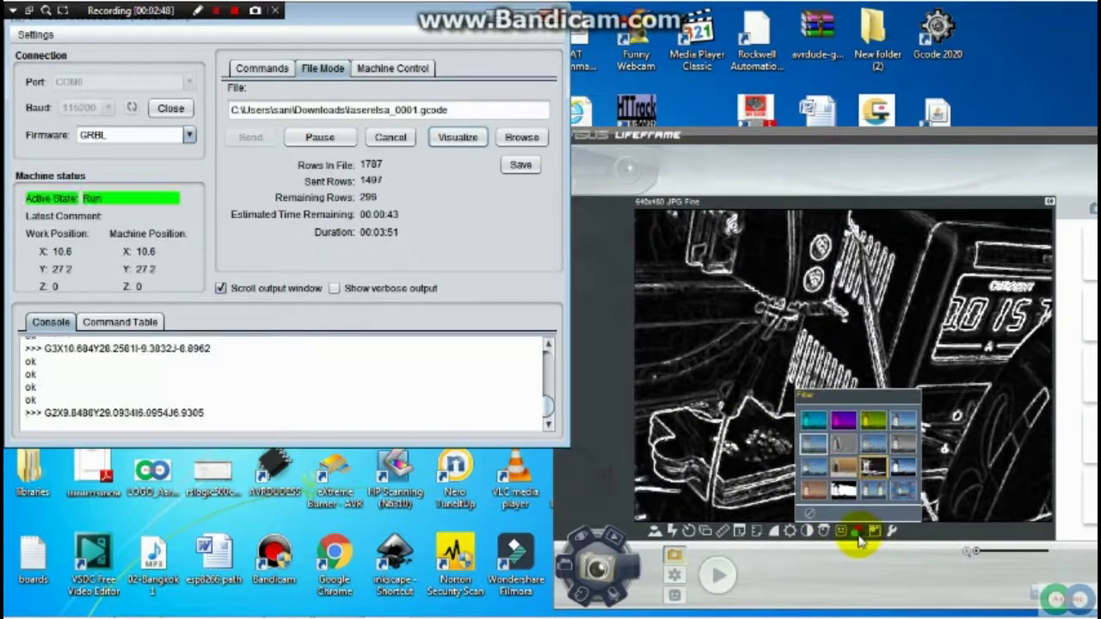
Replace the edge-outline filter on the webcam preview with the natural-colour one and close the filter choices
{"action": "left_click", "coordinate": [903, 438]}
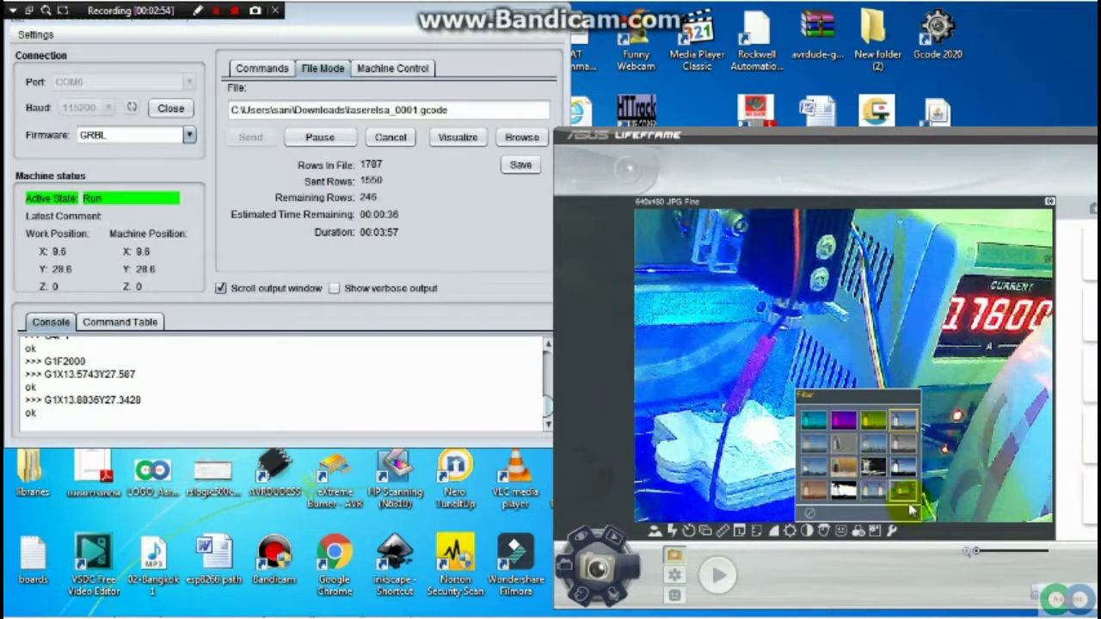
{"action": "left_click", "coordinate": [898, 469]}
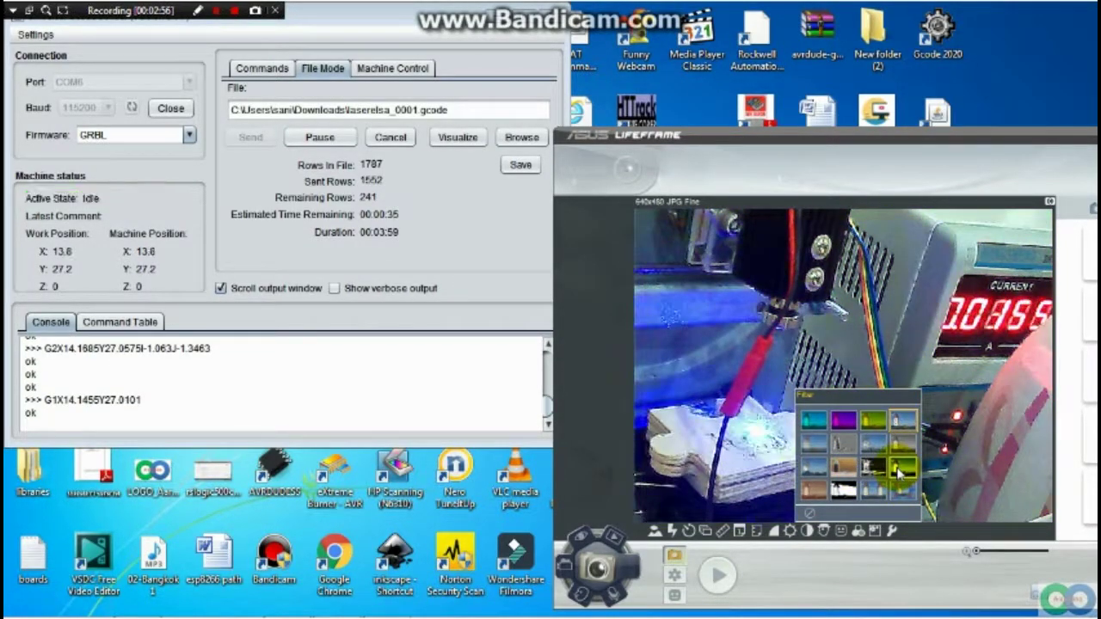
{"action": "left_click", "coordinate": [872, 471]}
{"action": "left_click", "coordinate": [869, 483]}
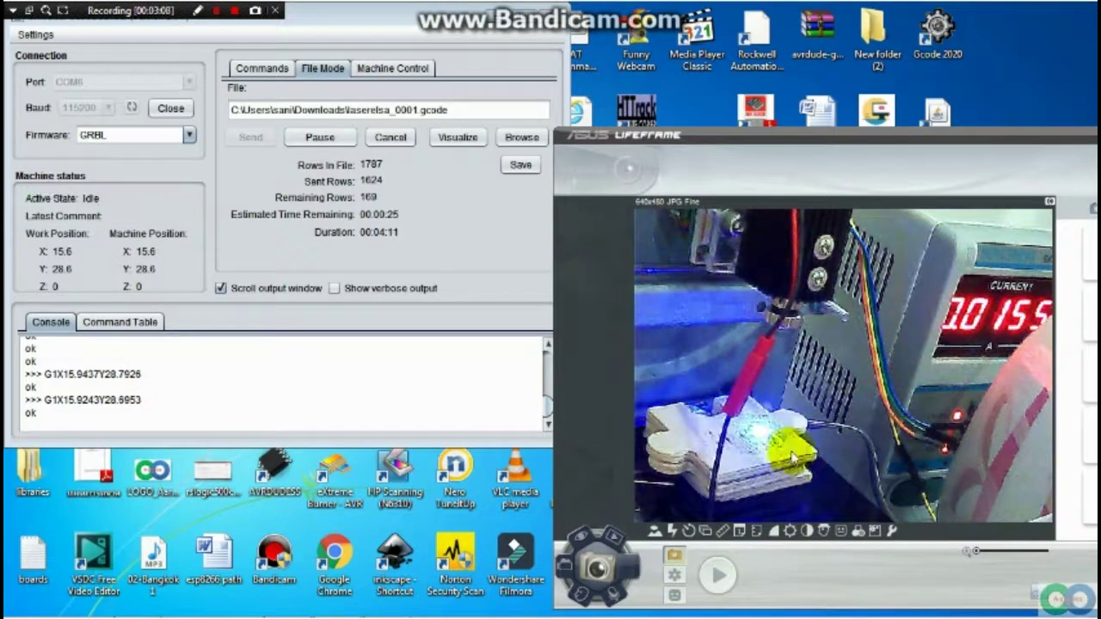
{"action": "left_click", "coordinate": [842, 531]}
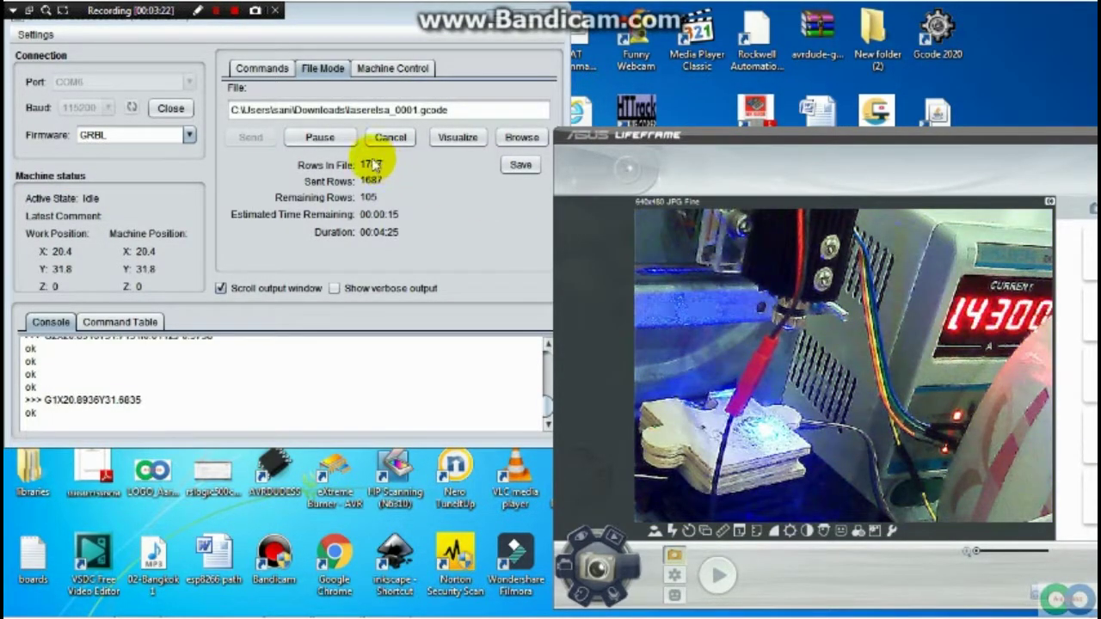
Pause and resume the running laserelsa_0001.gcode job twice, and dismiss its completion message
{"action": "left_click", "coordinate": [329, 140]}
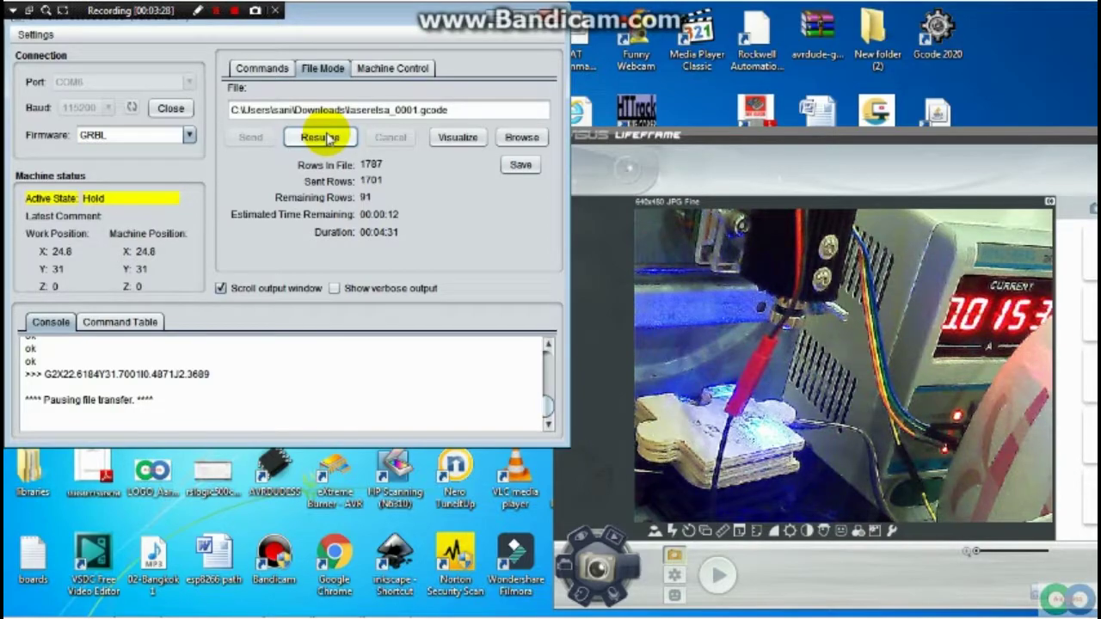
{"action": "left_click", "coordinate": [330, 138]}
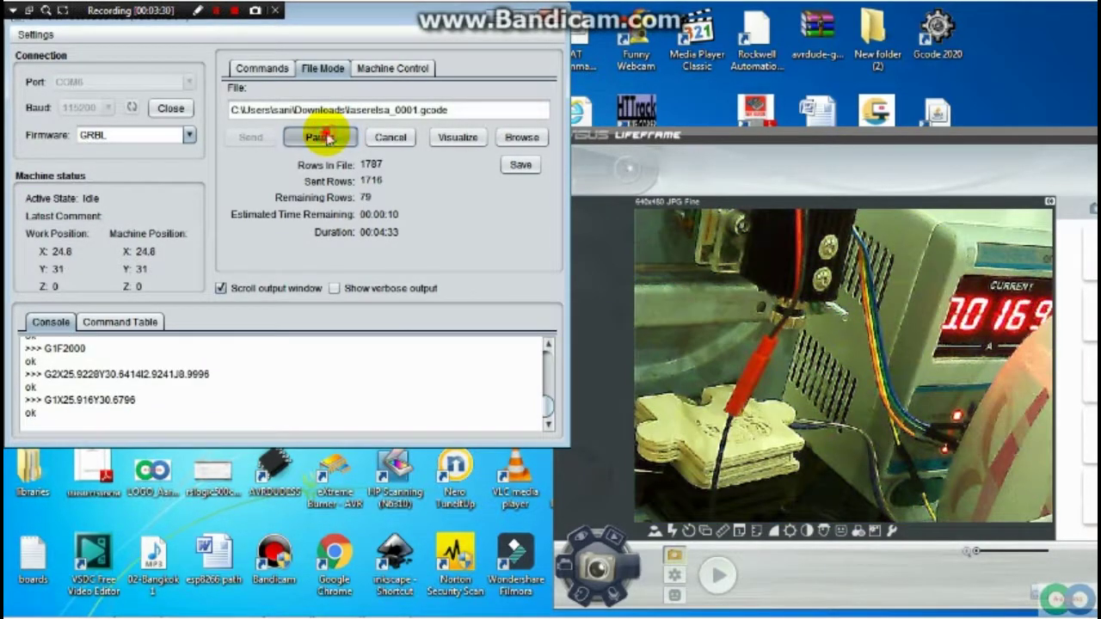
{"action": "left_click", "coordinate": [329, 138]}
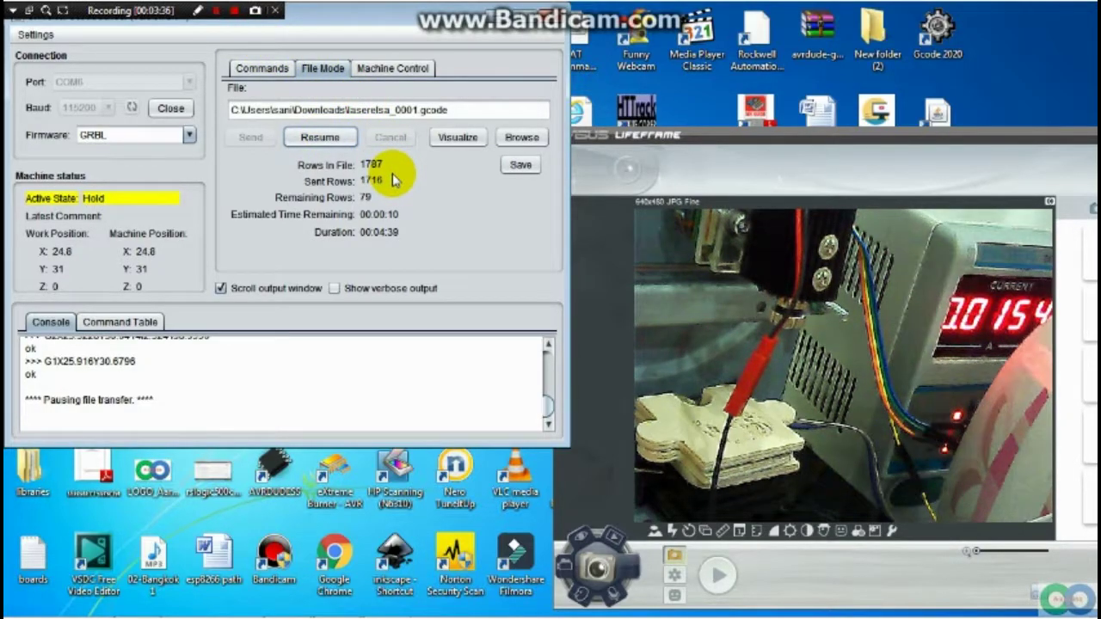
{"action": "left_click", "coordinate": [320, 136]}
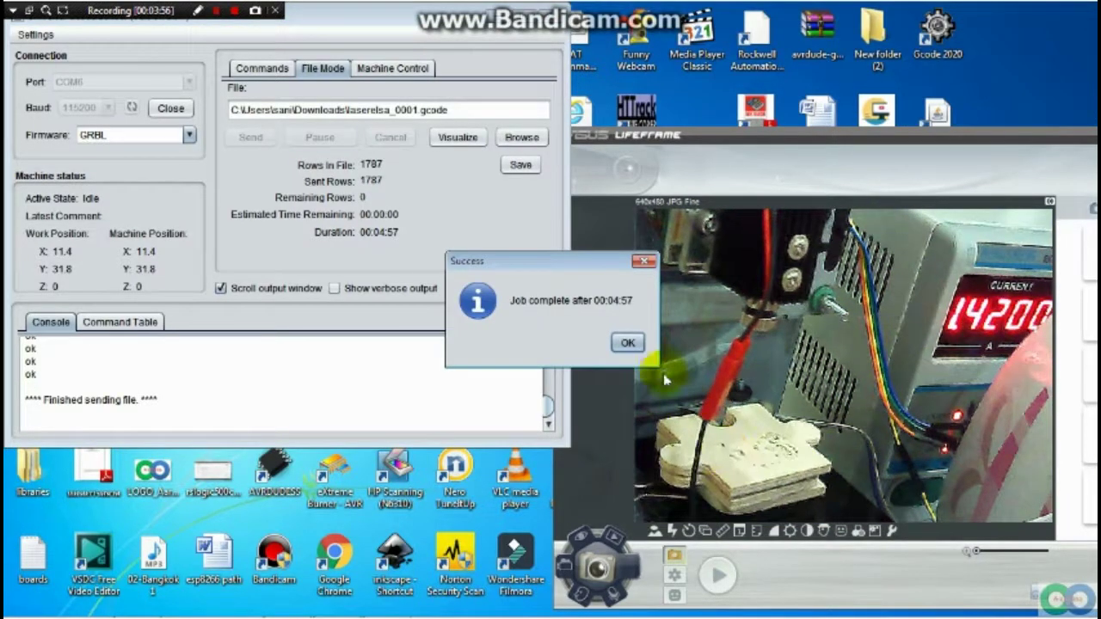
{"action": "left_click", "coordinate": [628, 344]}
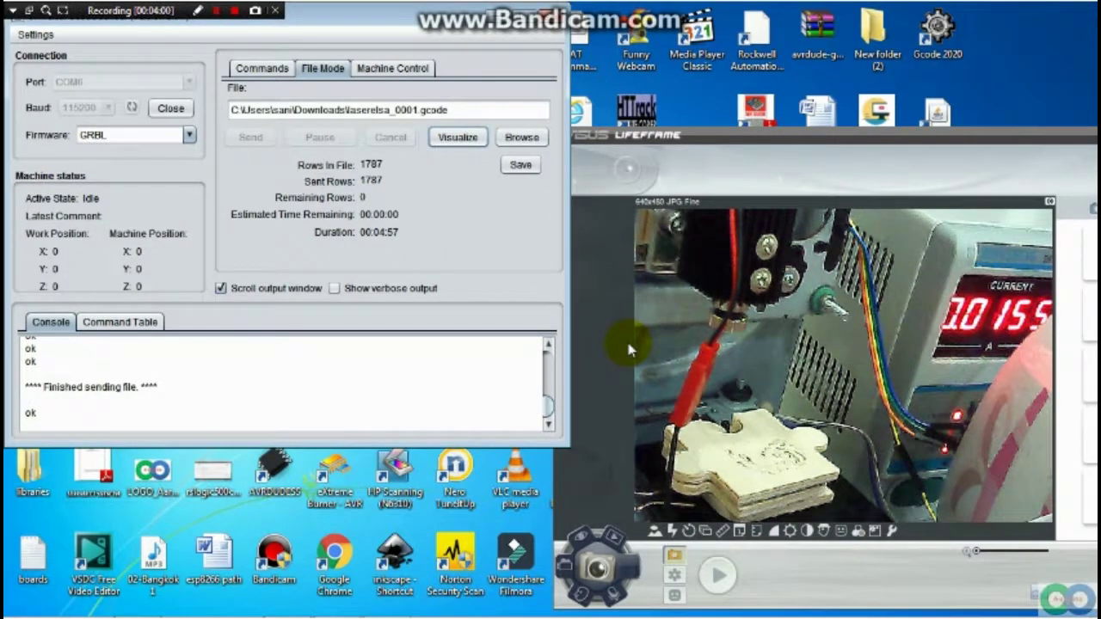